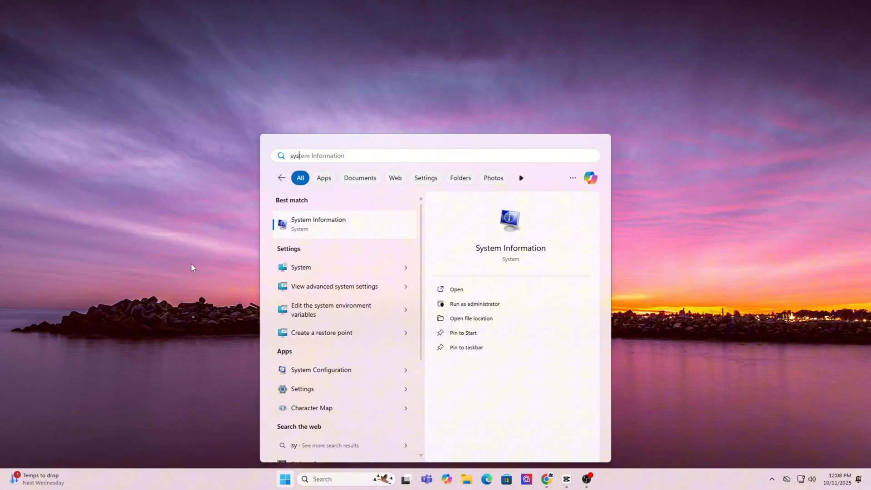
text(information)
- Launch System Information to read the baseboard product name
key(Return)
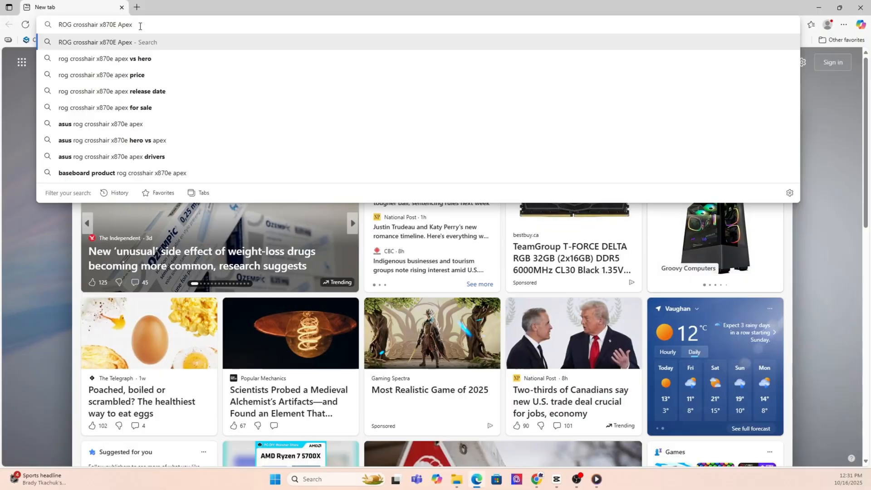
- Search the motherboard, reach its ROG product support page and show Driver & Tools downloads
key(Return)
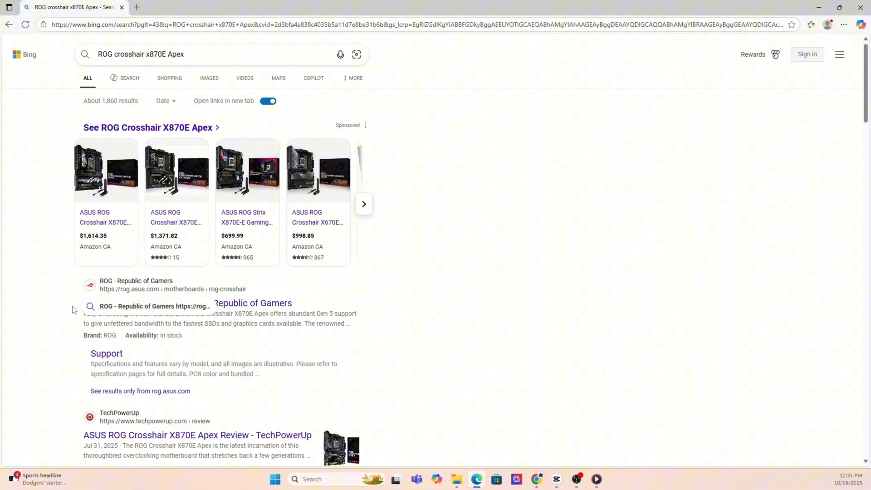
click(187, 303)
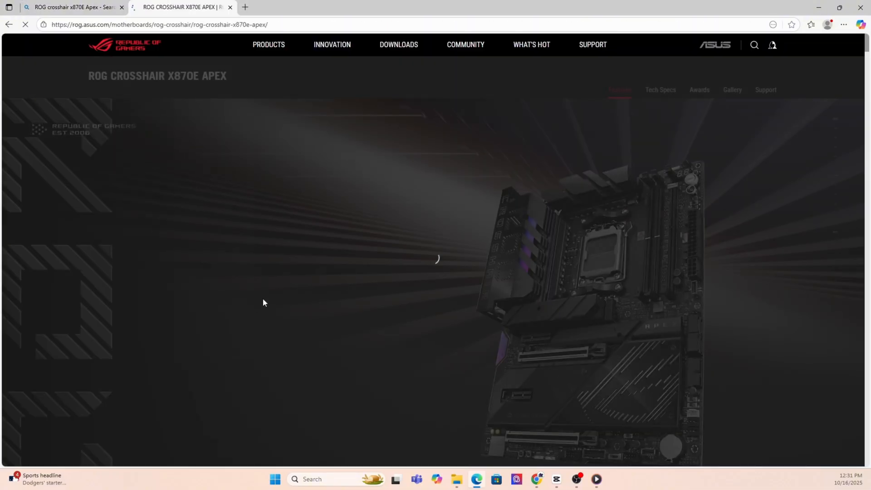
click(379, 265)
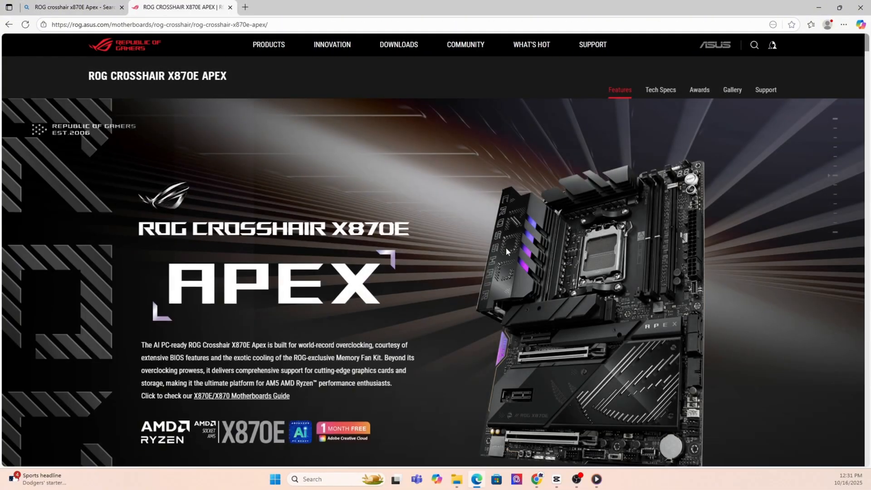
click(765, 90)
click(313, 247)
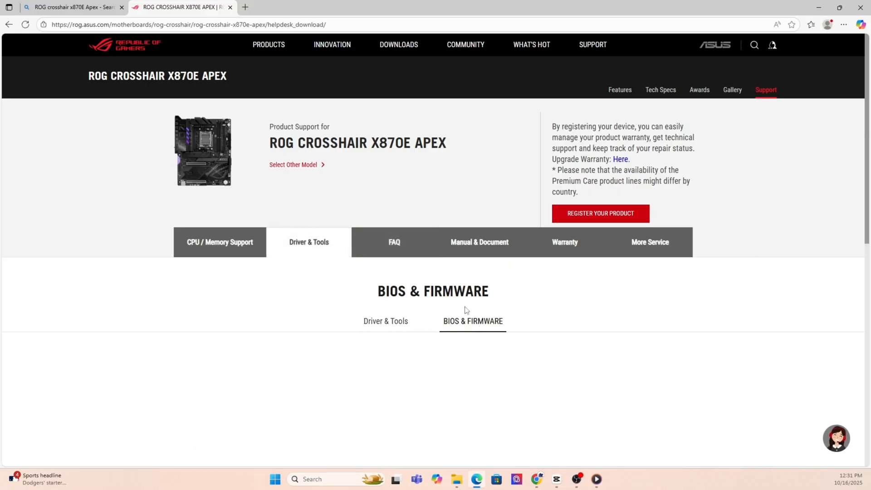
scroll(384, 307, down, 3)
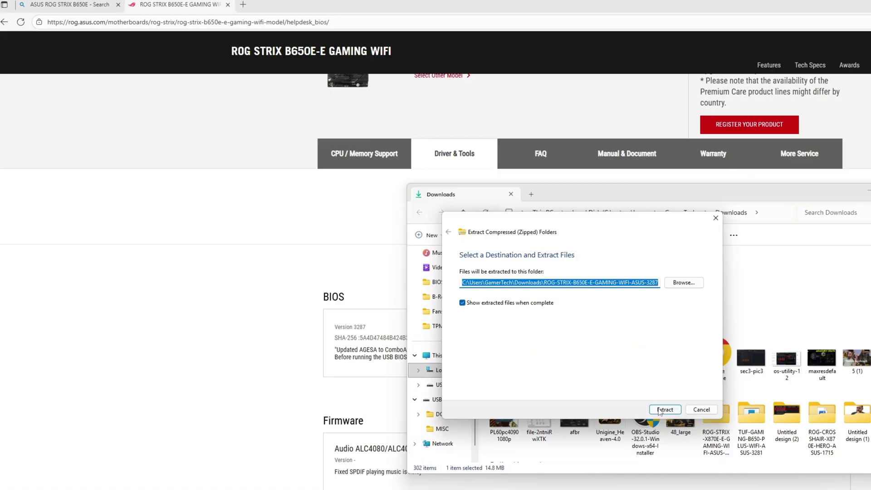
- Run BIOSRenamer in the extracted folder so the CAP file becomes SB650EE.CAP
click(664, 409)
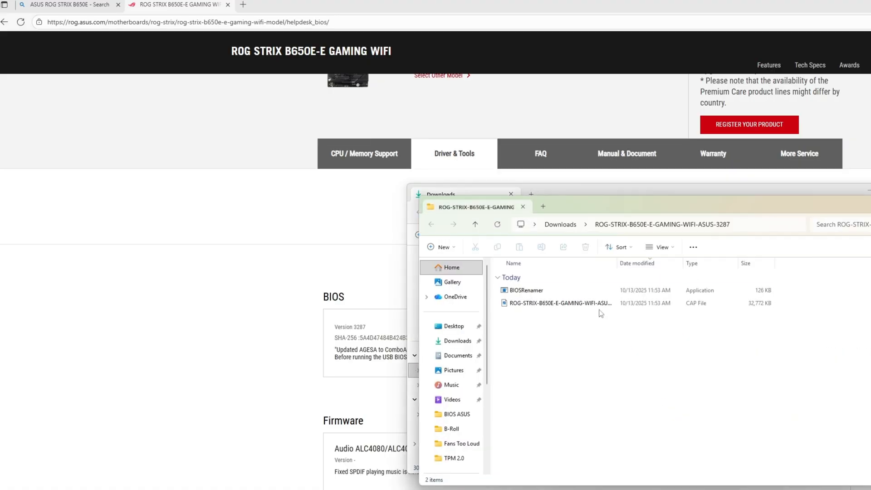
double_click(526, 290)
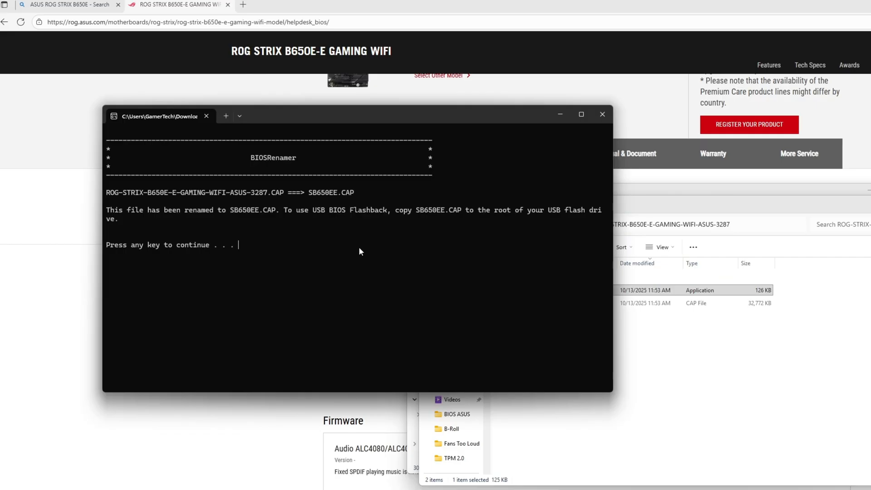
key(Return)
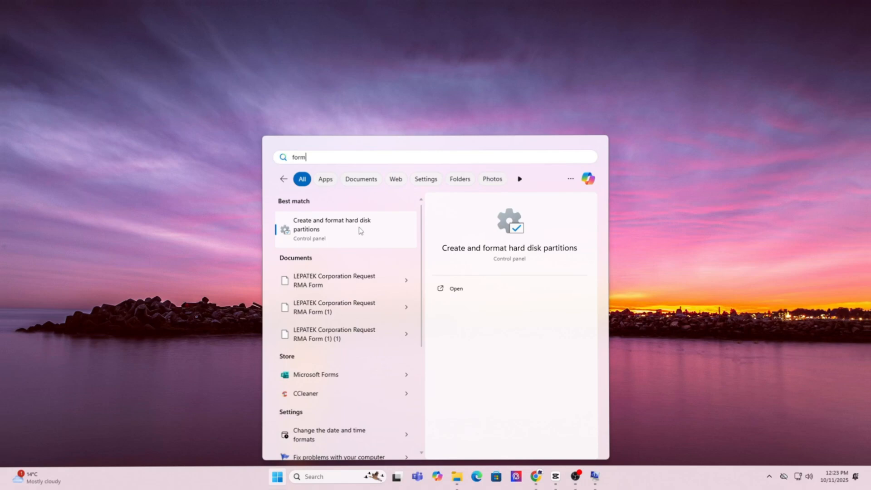
text(at)
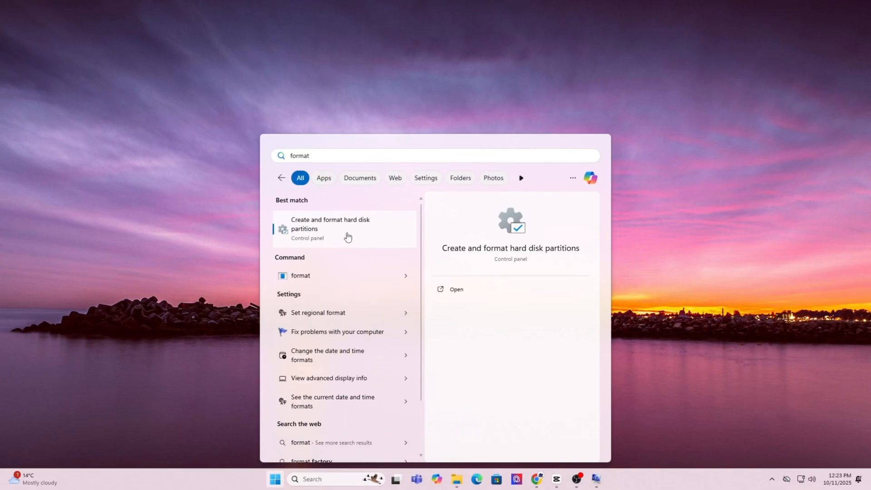
- Create a New Simple Volume on the unallocated 28.67 GB USB disk formatted as FAT32
click(348, 237)
drag(277, 57, 467, 65)
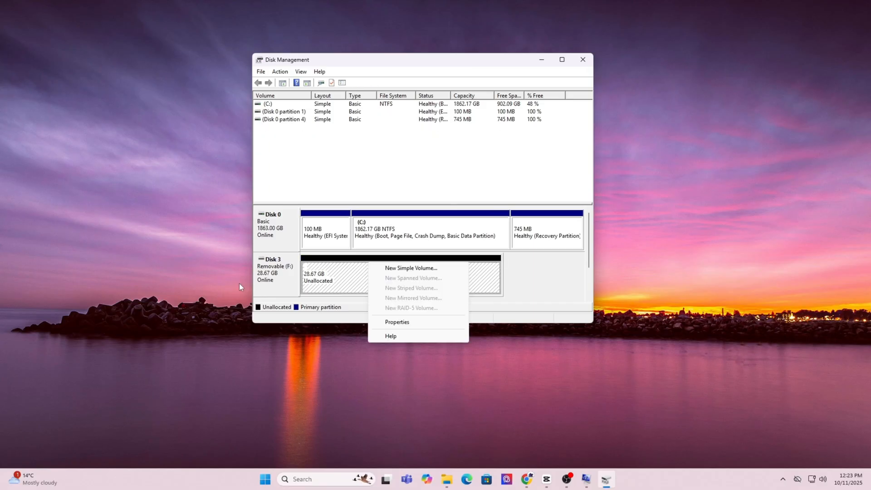
click(410, 267)
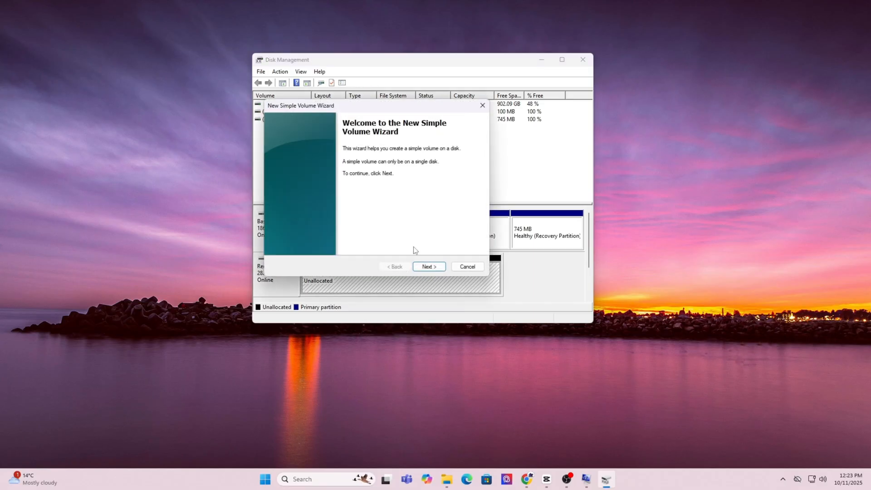
click(430, 269)
click(429, 269)
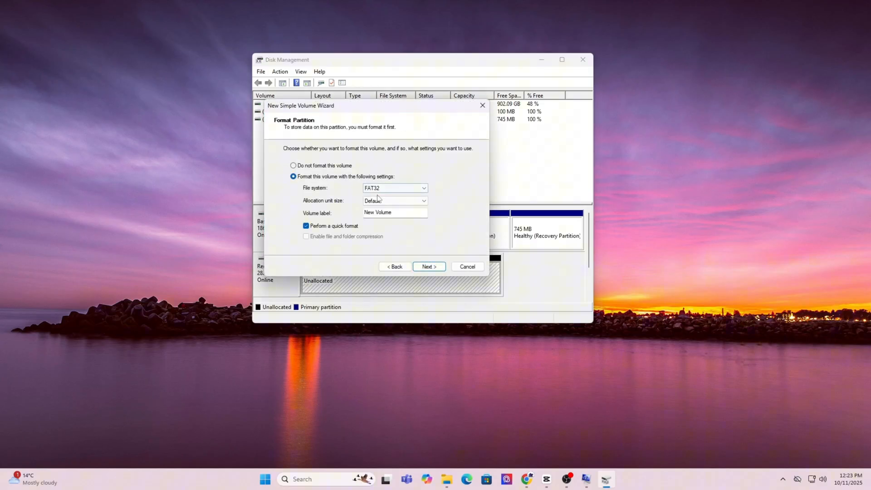
click(396, 188)
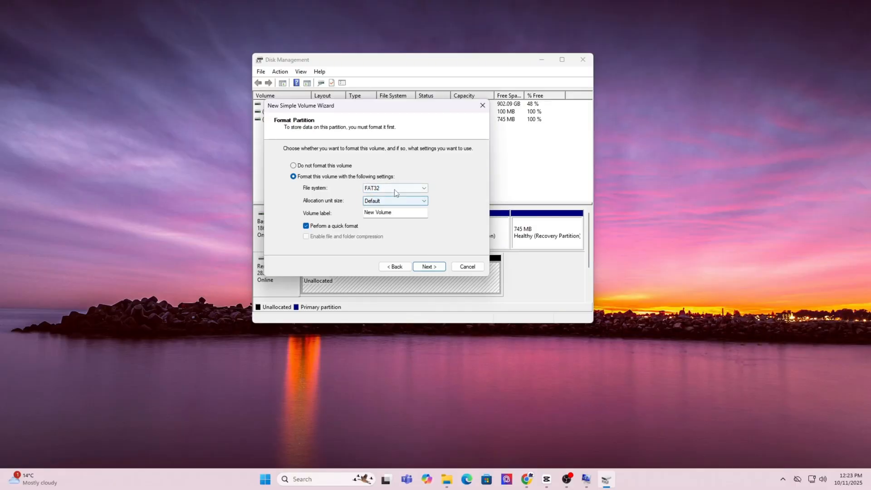
click(429, 267)
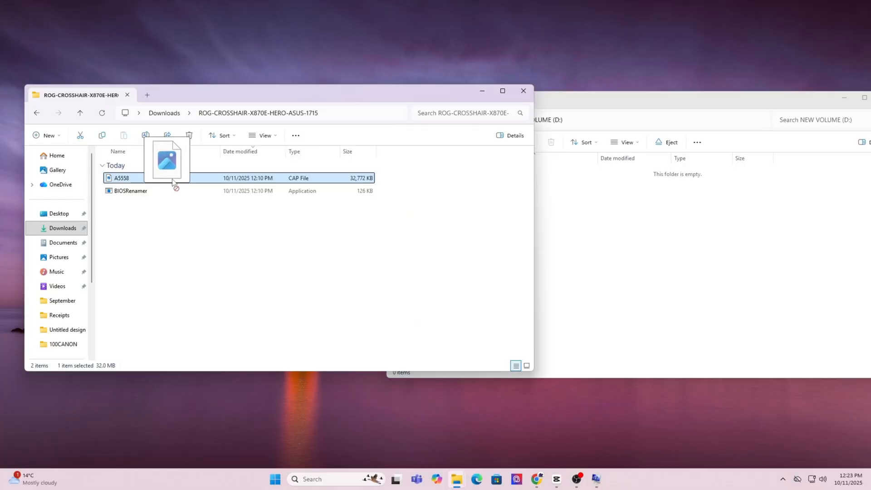
- Drag A5558.CAP from the extracted folder onto NEW VOLUME (D:)
drag(674, 233, 675, 233)
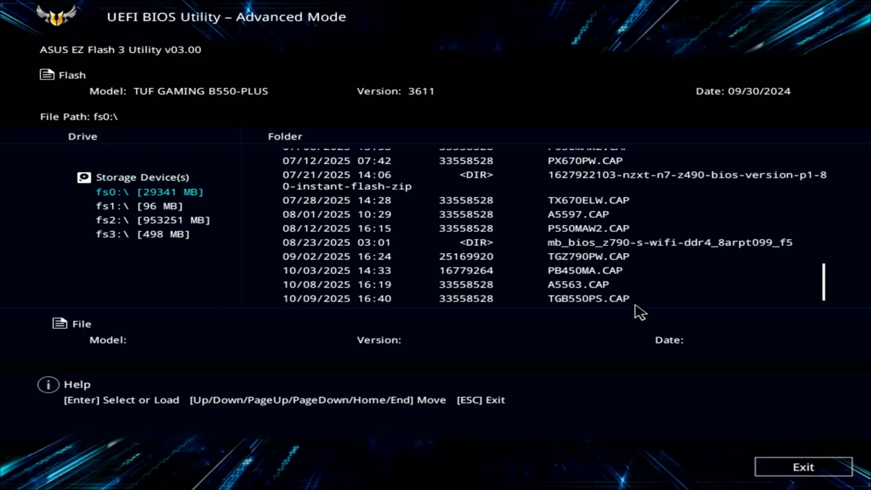
- Select the version 3621 CAP file on fs0 and confirm reading it
click(646, 303)
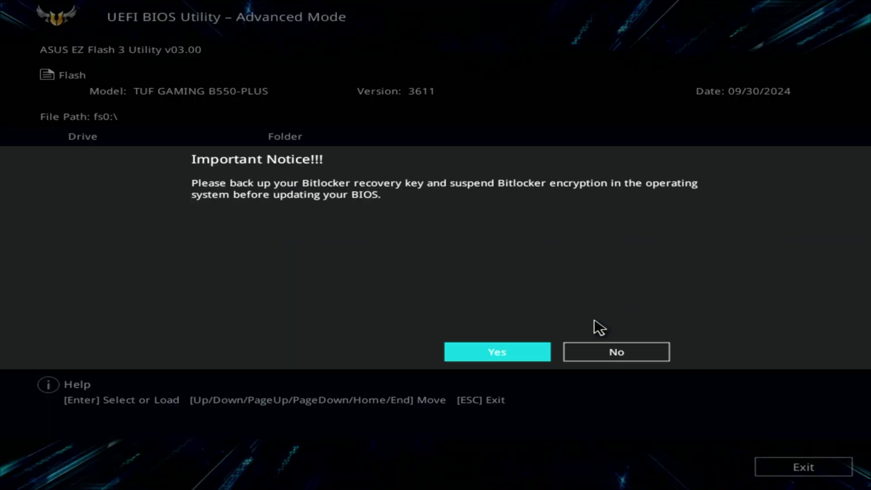
click(535, 354)
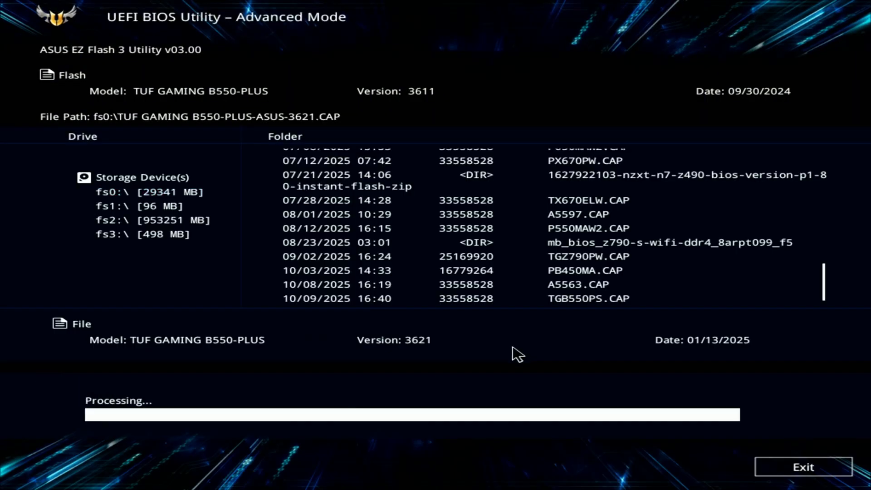